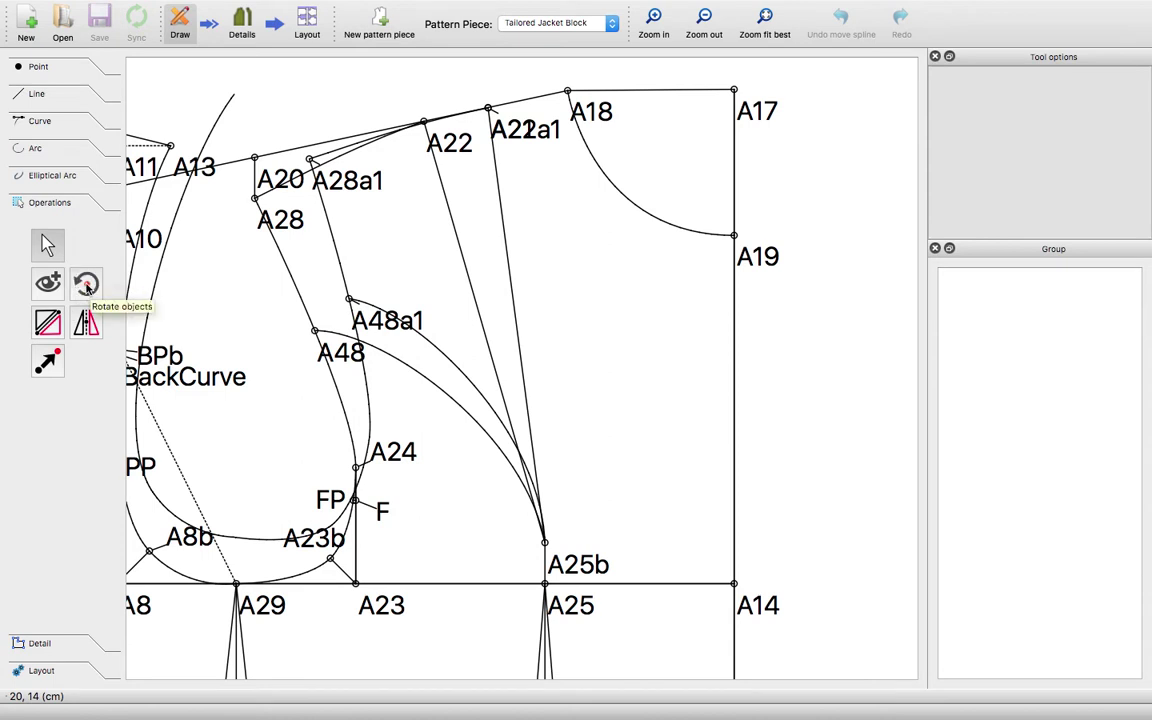
Step: Delete the existing rotation operation and confirm, removing its a1 copies around A25b
click(86, 285)
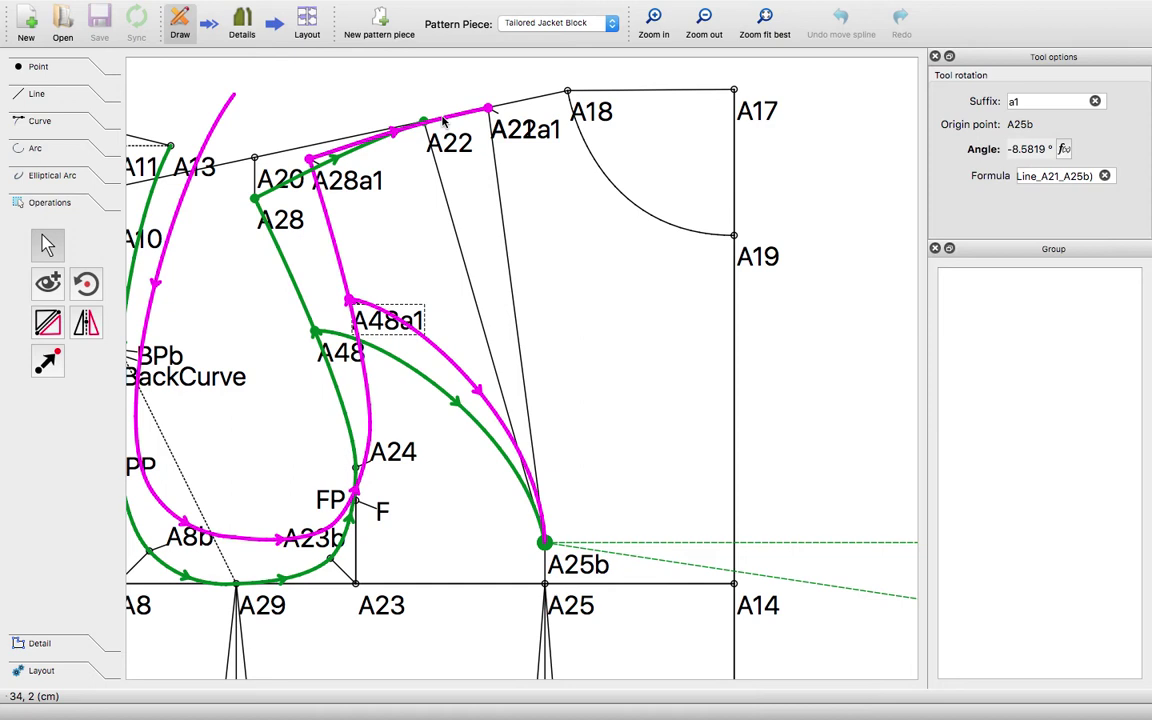
click(487, 178)
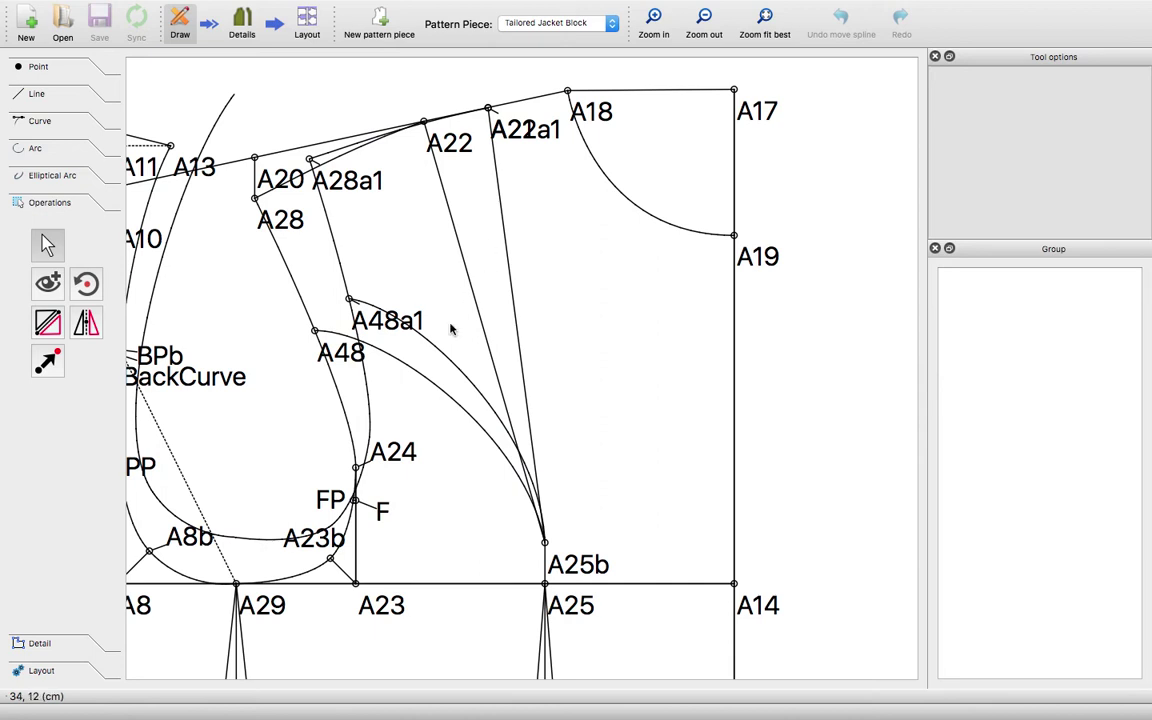
click(435, 349)
right_click(435, 349)
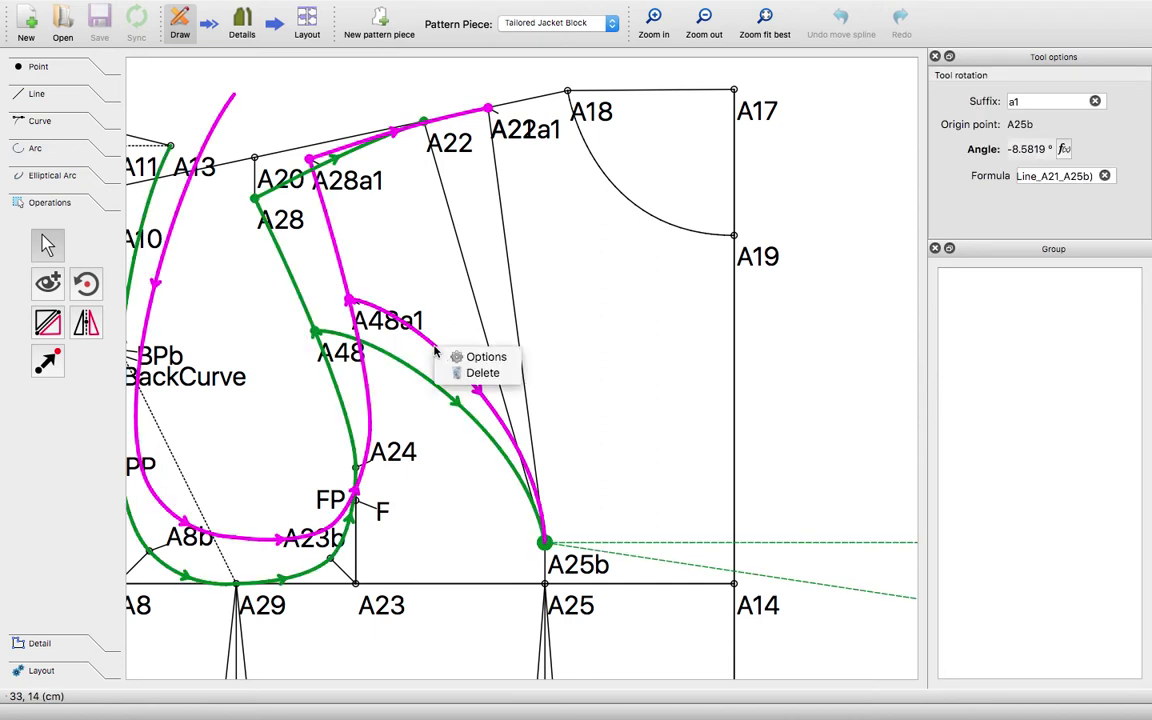
click(480, 372)
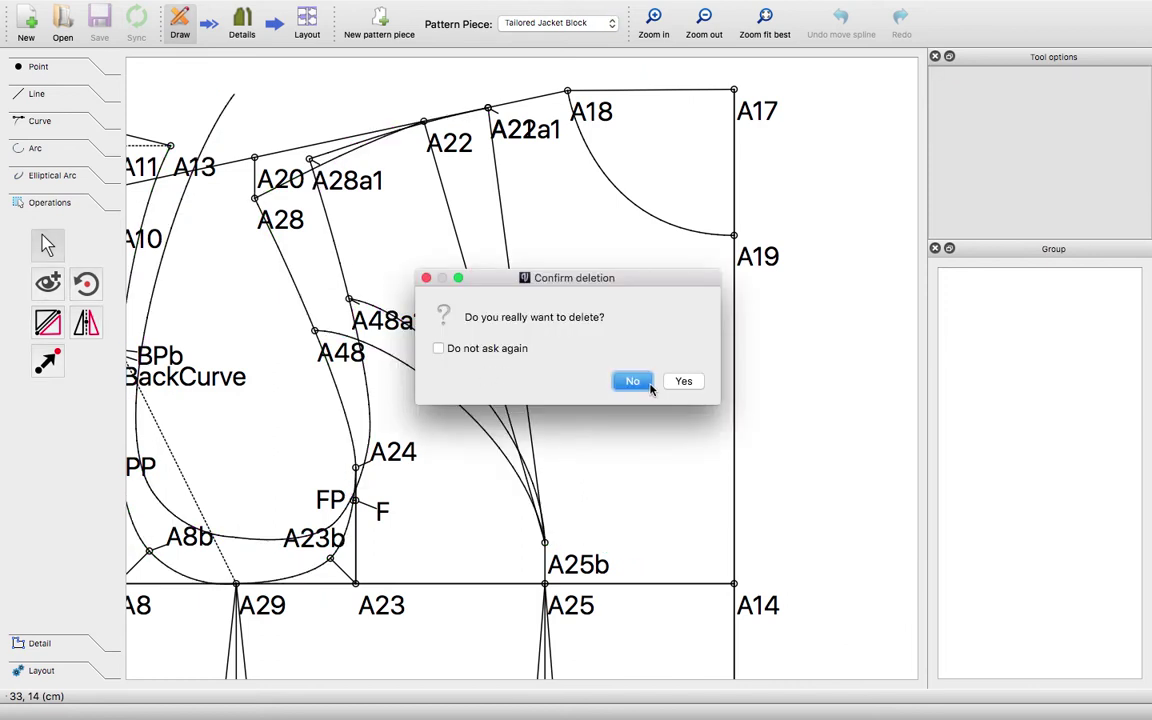
click(682, 381)
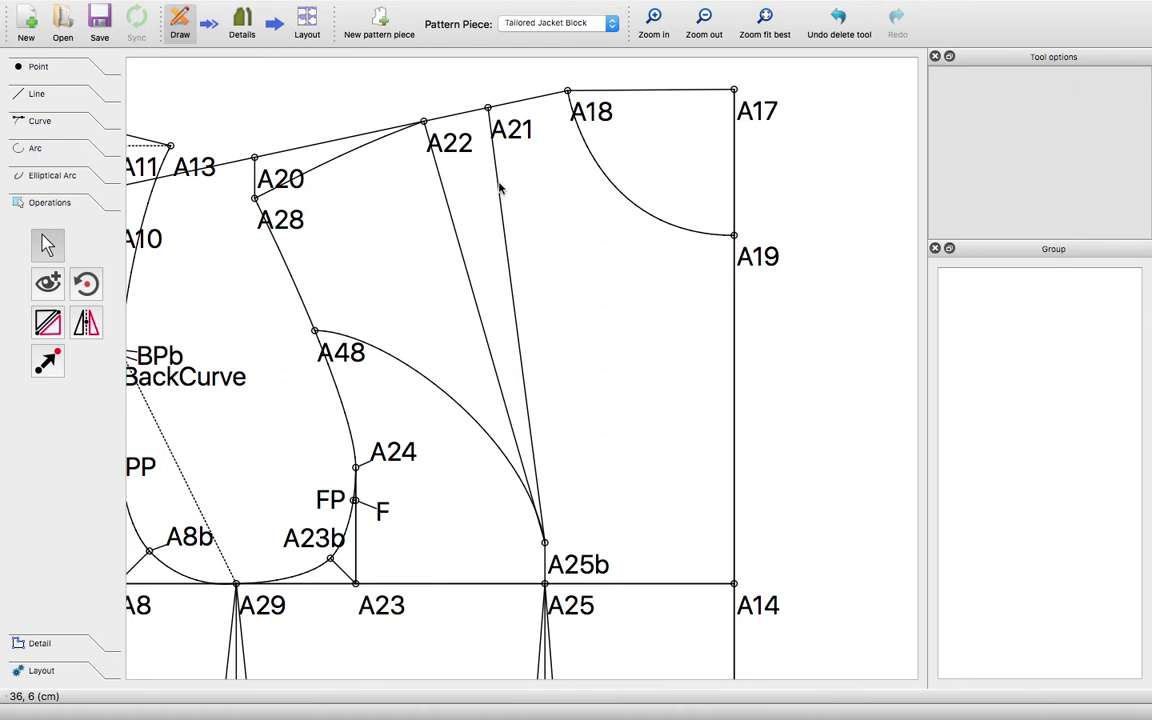
Step: Rotate curve A48–A25b, point A48, the armhole curve, A28, line A28–A22 and A22
click(88, 285)
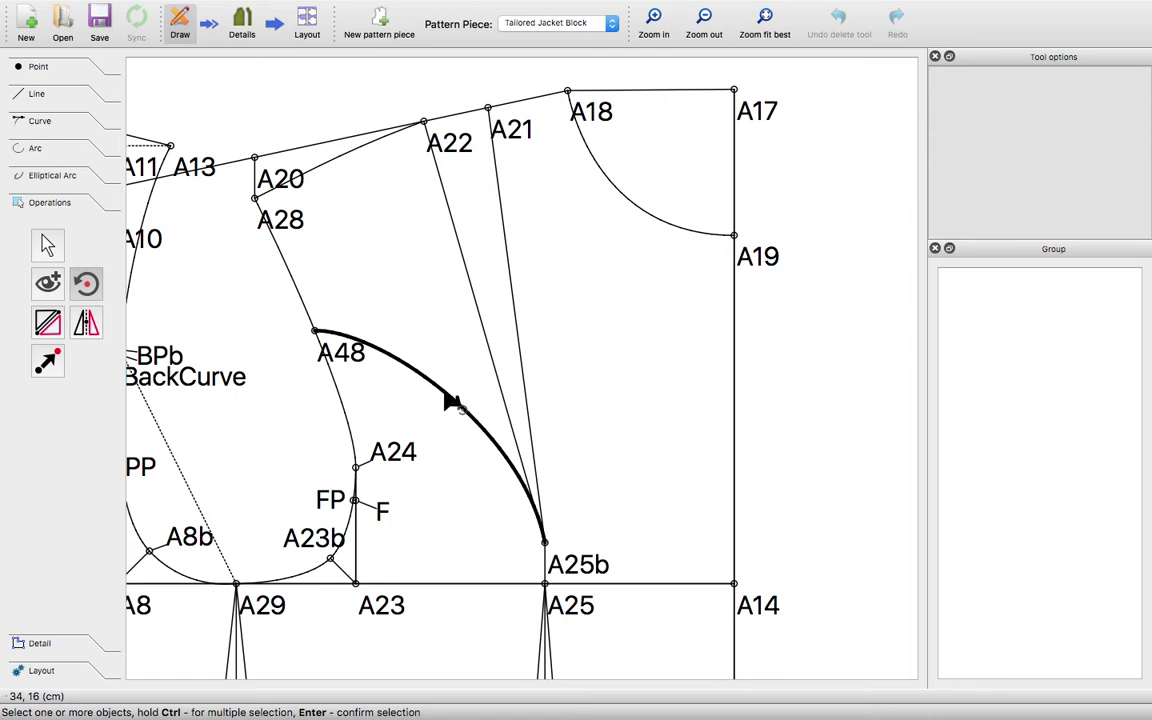
click(446, 394)
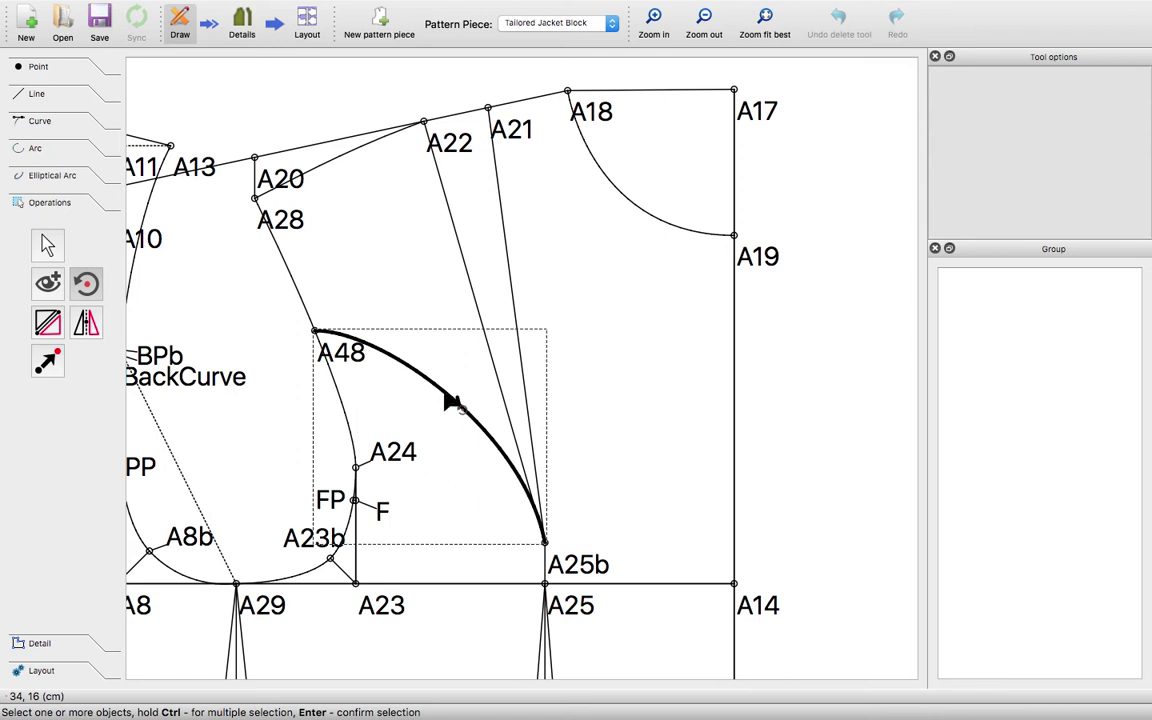
click(344, 352)
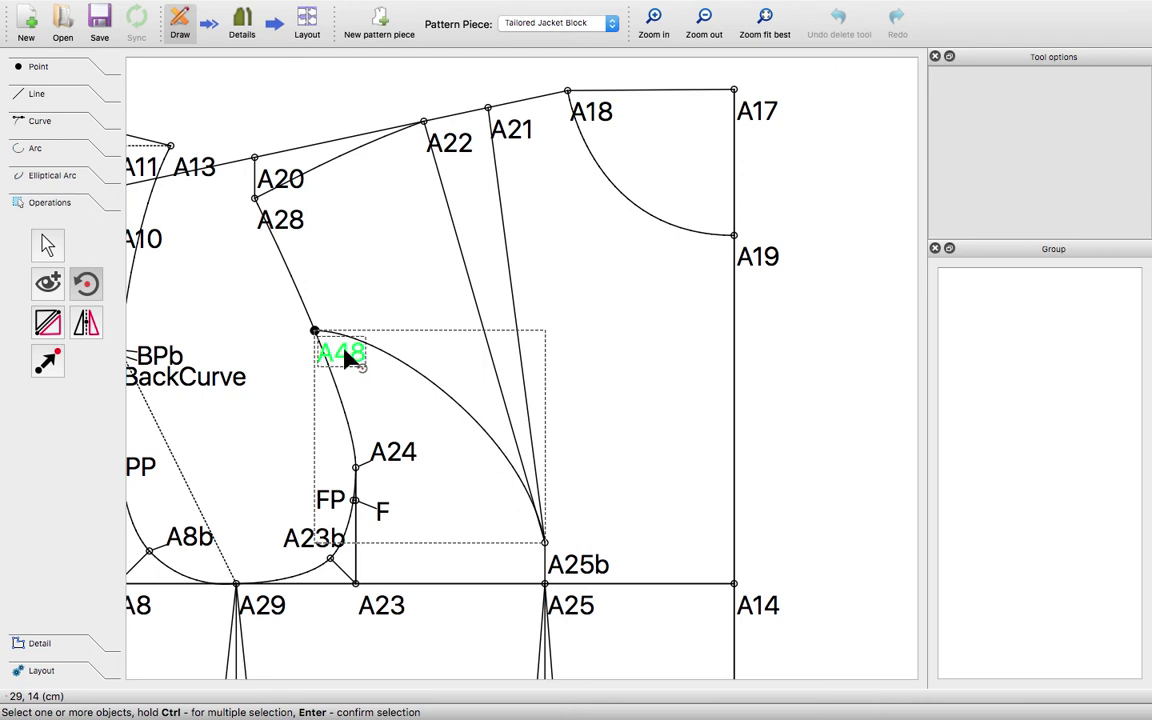
click(298, 292)
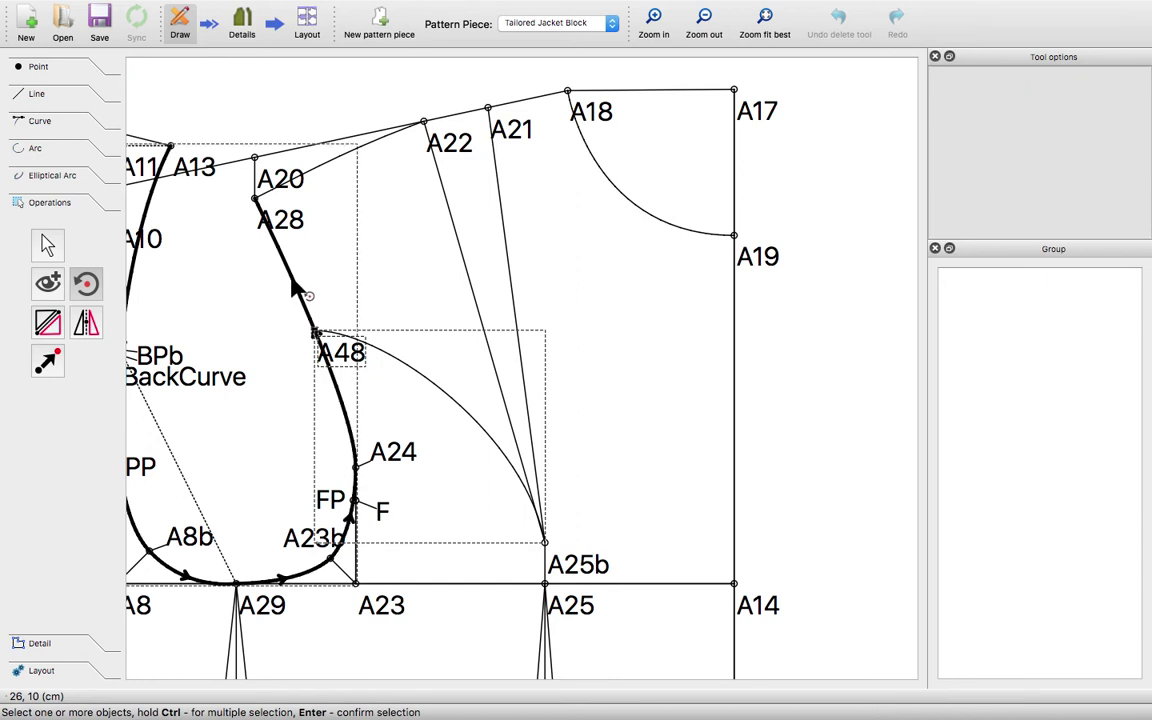
click(282, 221)
click(289, 179)
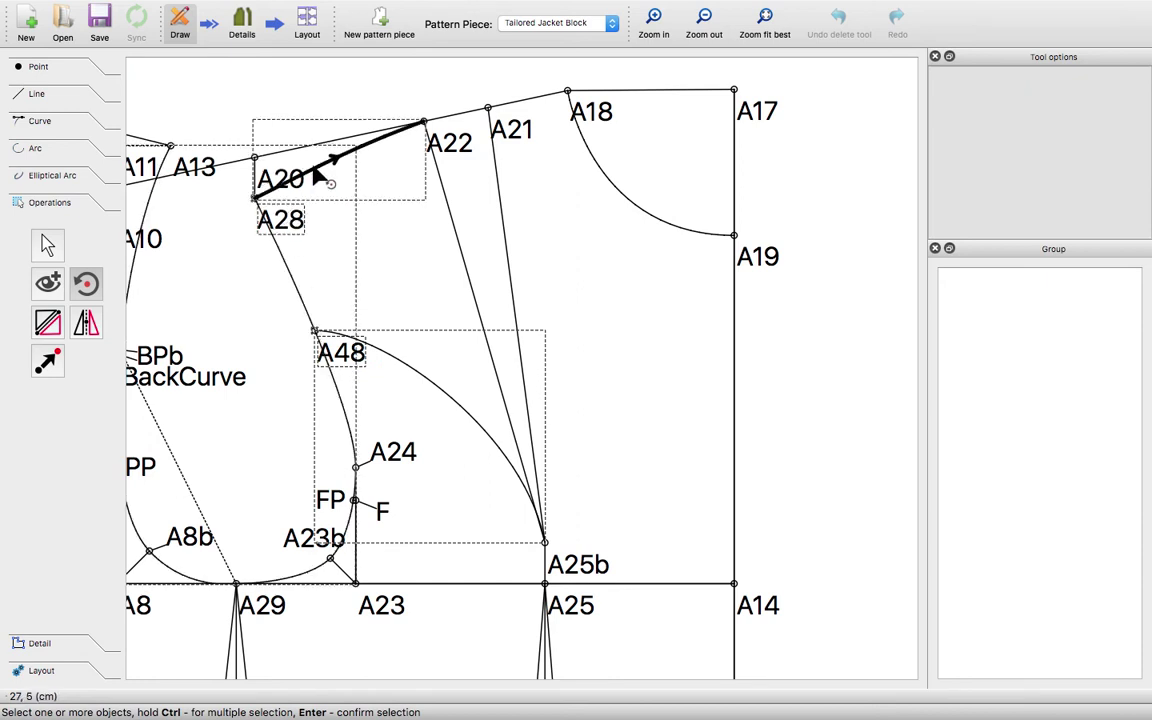
click(456, 150)
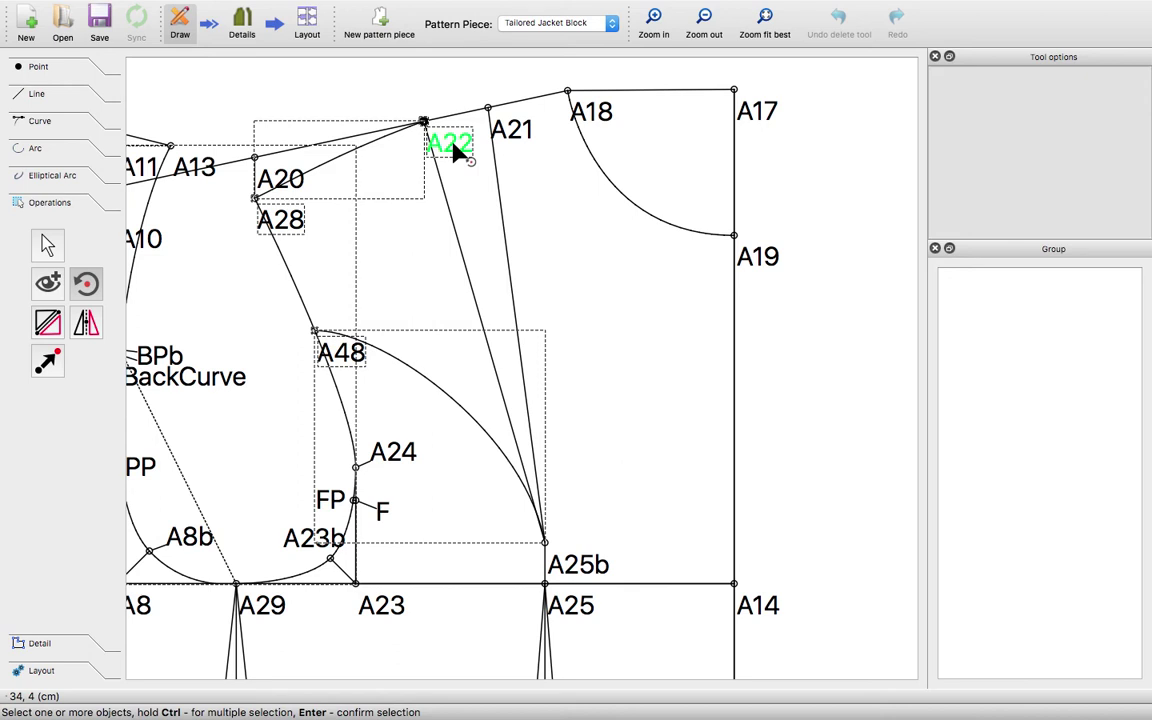
Step: Confirm the selection and rotate it around pivot A25b with suffix a1
key(Return)
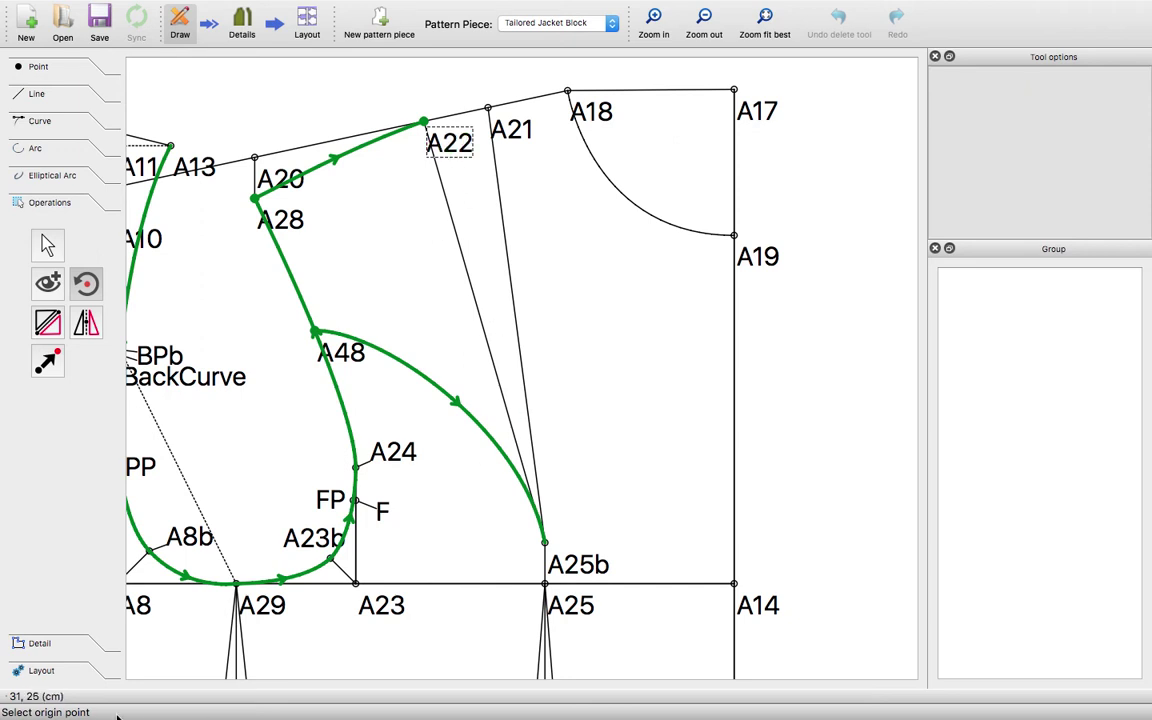
click(575, 568)
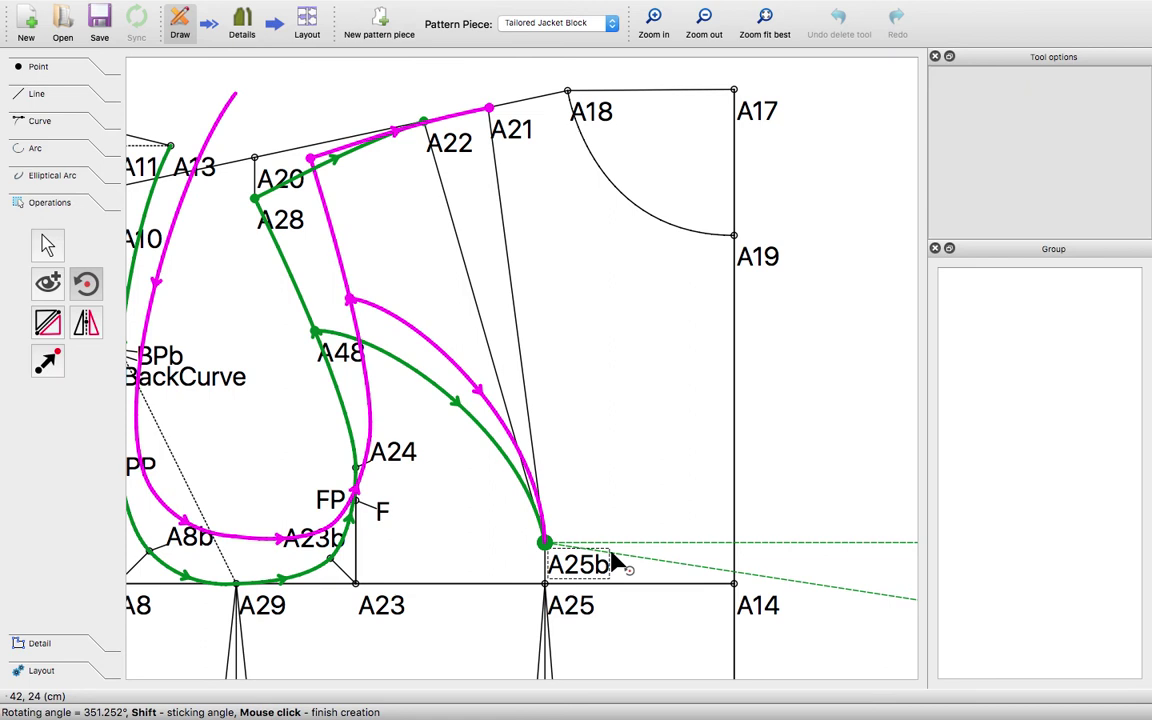
click(617, 561)
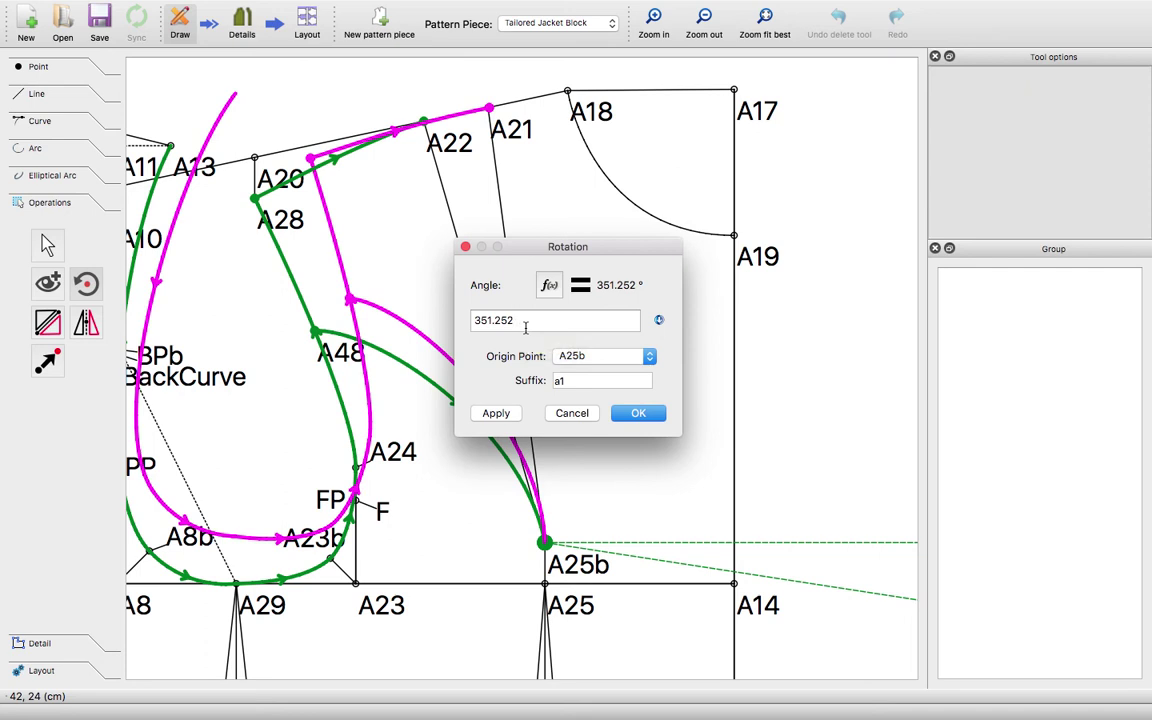
Step: Begin the angle formula as -(AngleLine_A22_A25b using the line-angle variables
click(549, 285)
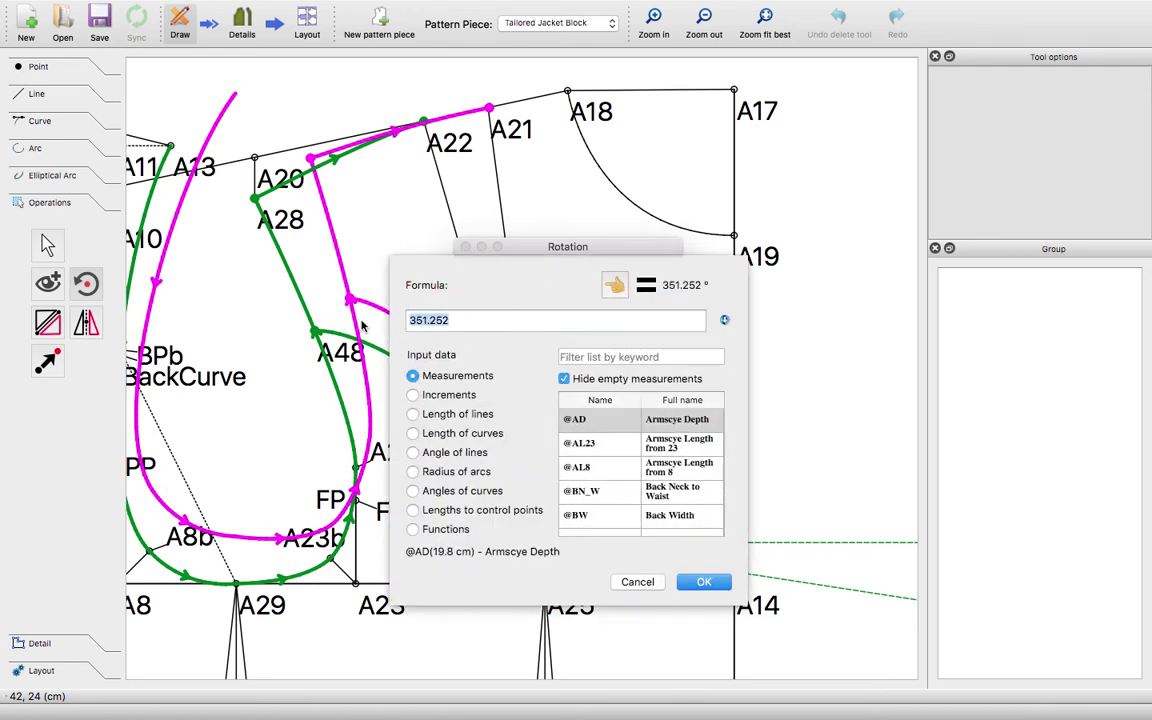
text(-)
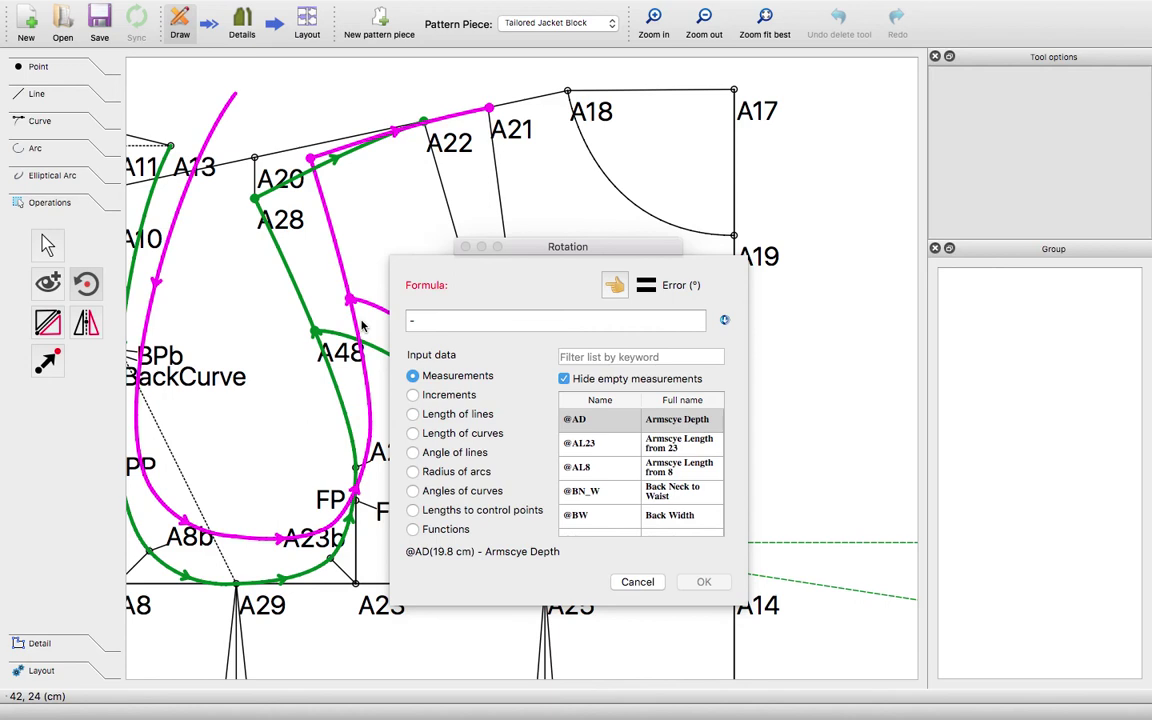
text(()
click(470, 452)
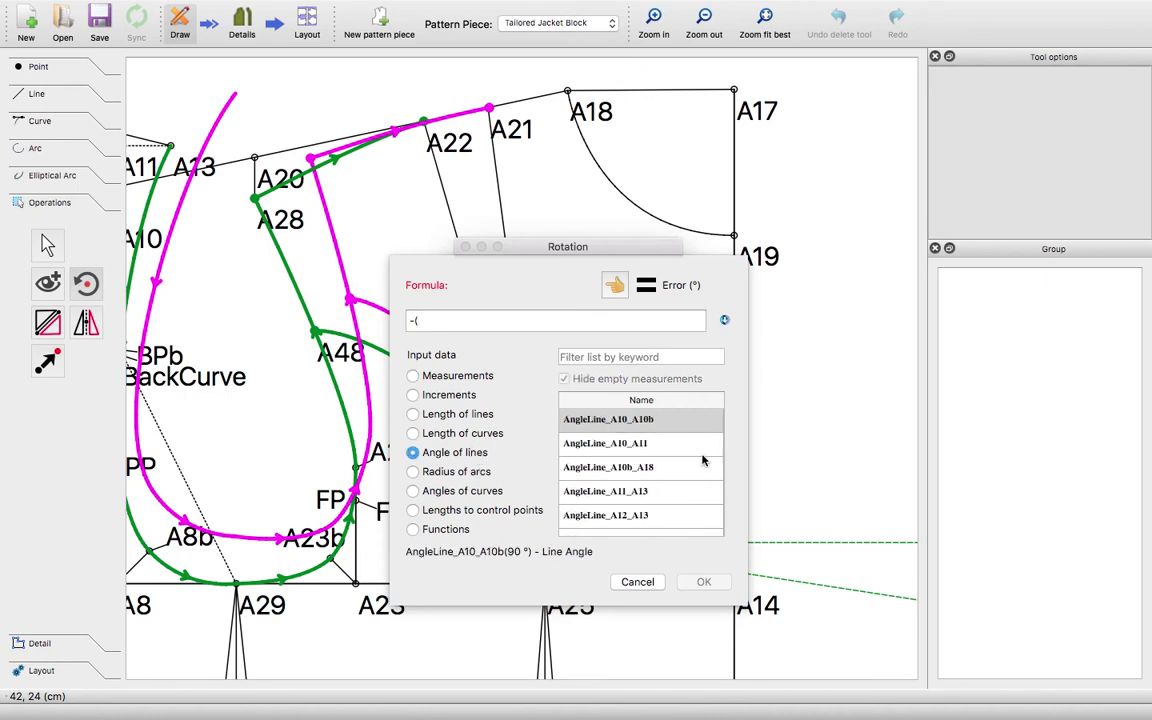
scroll(680, 462, down, 6)
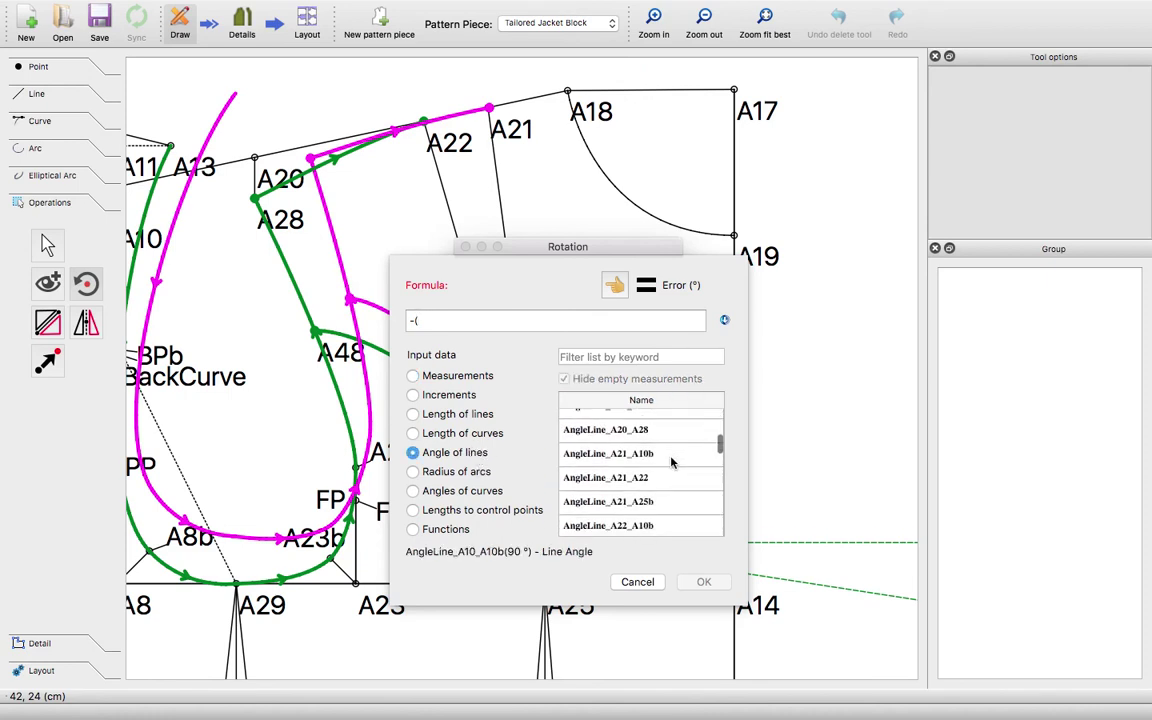
scroll(674, 462, down, 4)
click(638, 446)
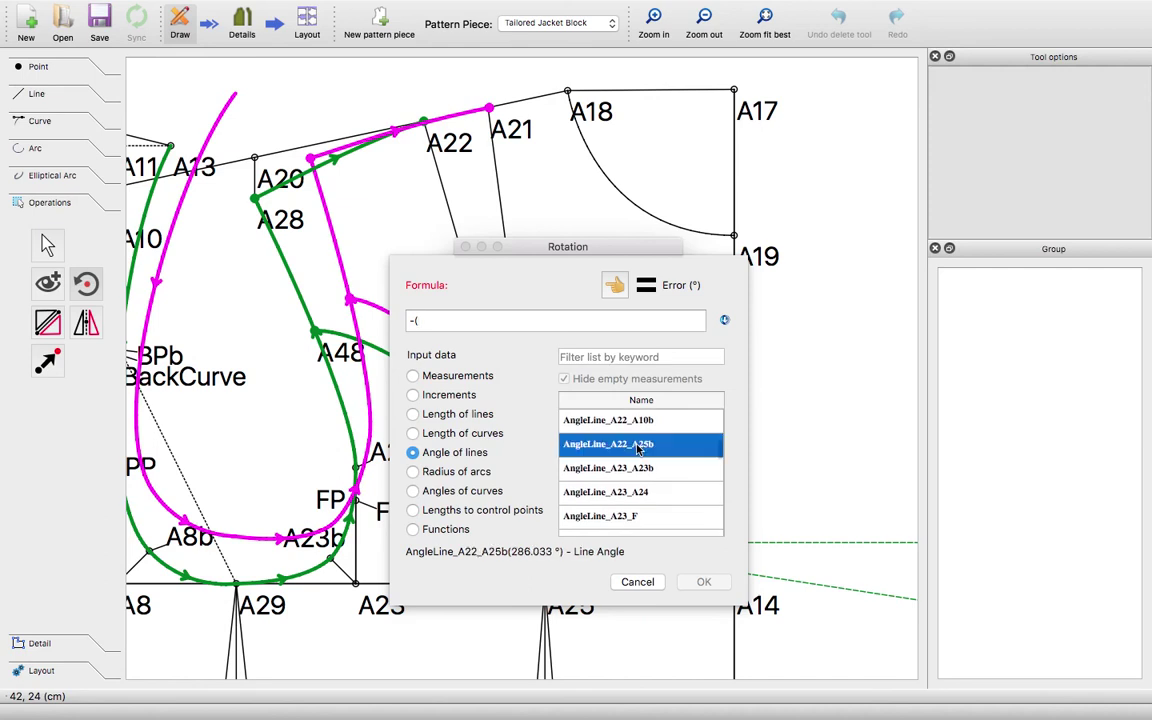
double_click(638, 446)
Step: Subtract AngleLine_A21_A25b and close the parenthesis, giving -8.5819°
click(532, 322)
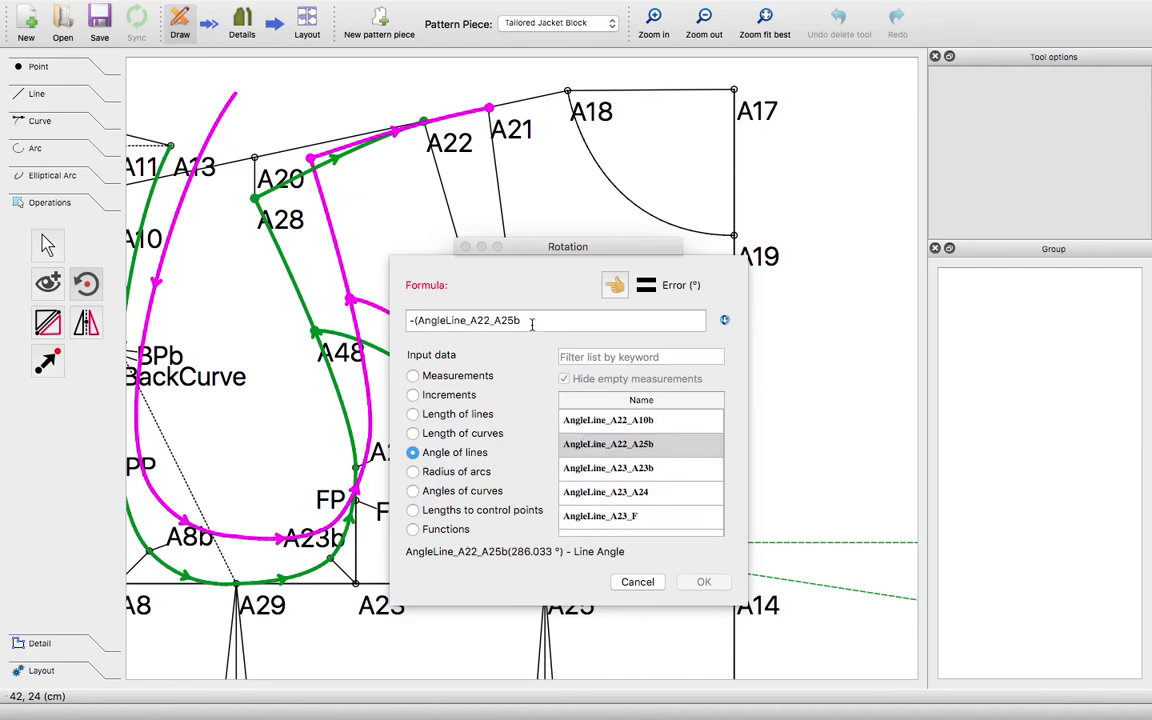
text(-)
scroll(660, 478, up, 3)
double_click(650, 474)
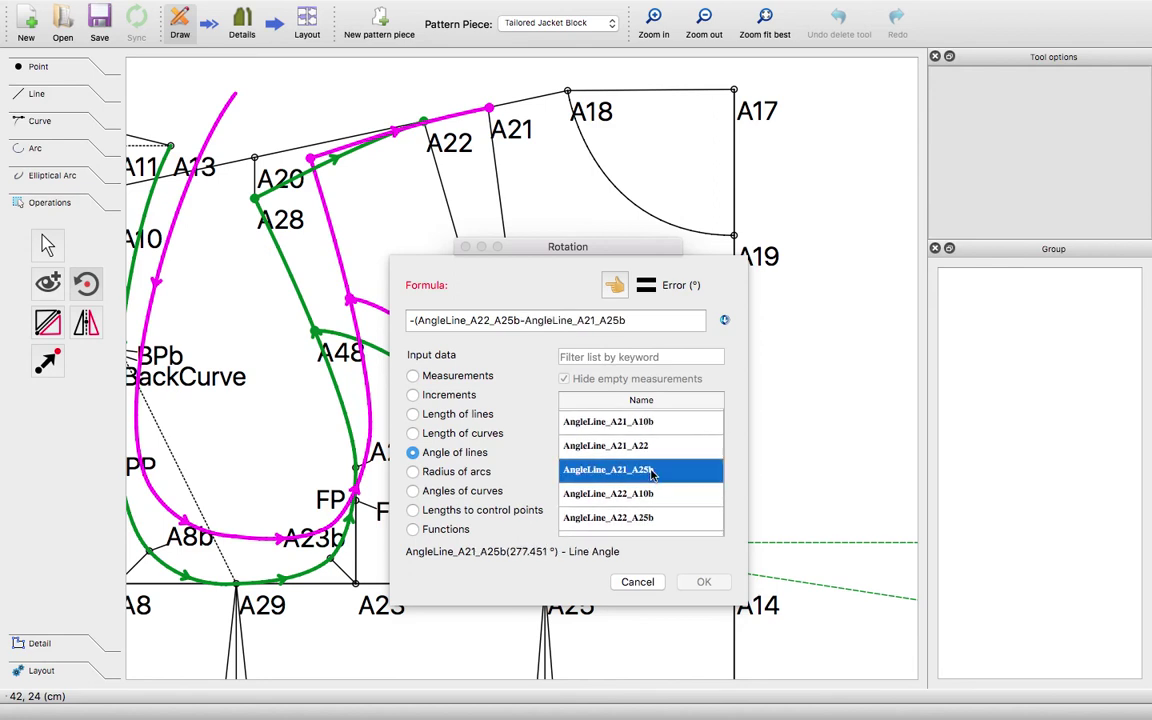
click(558, 285)
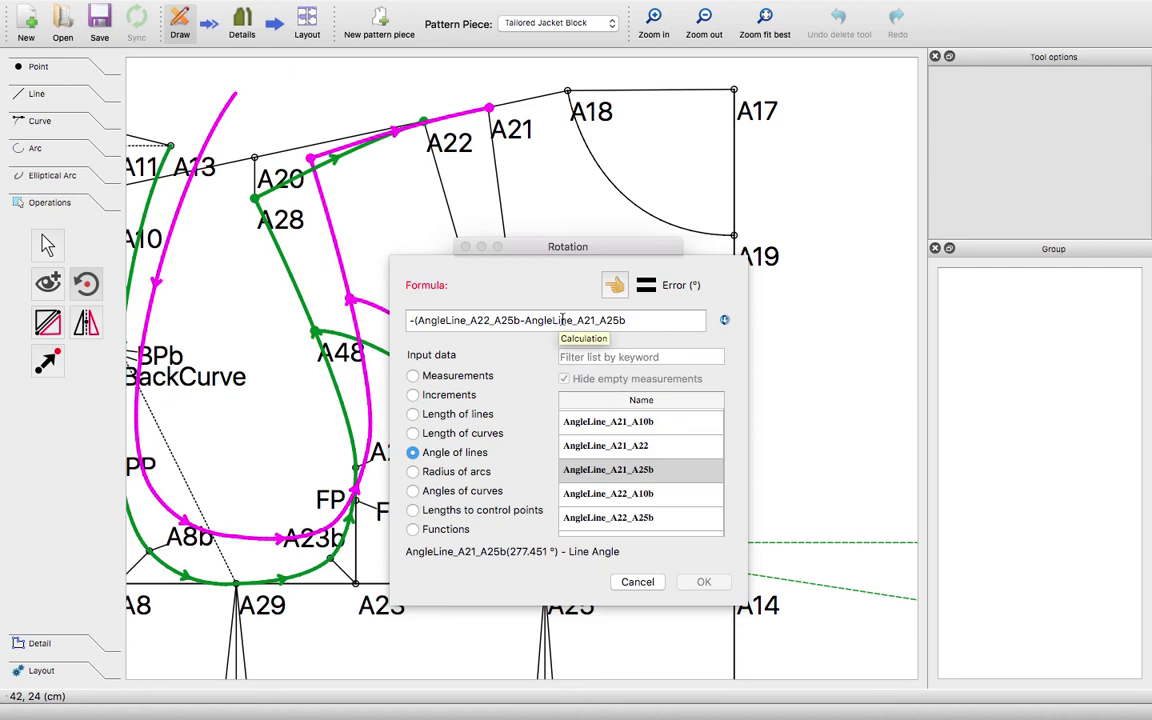
text())
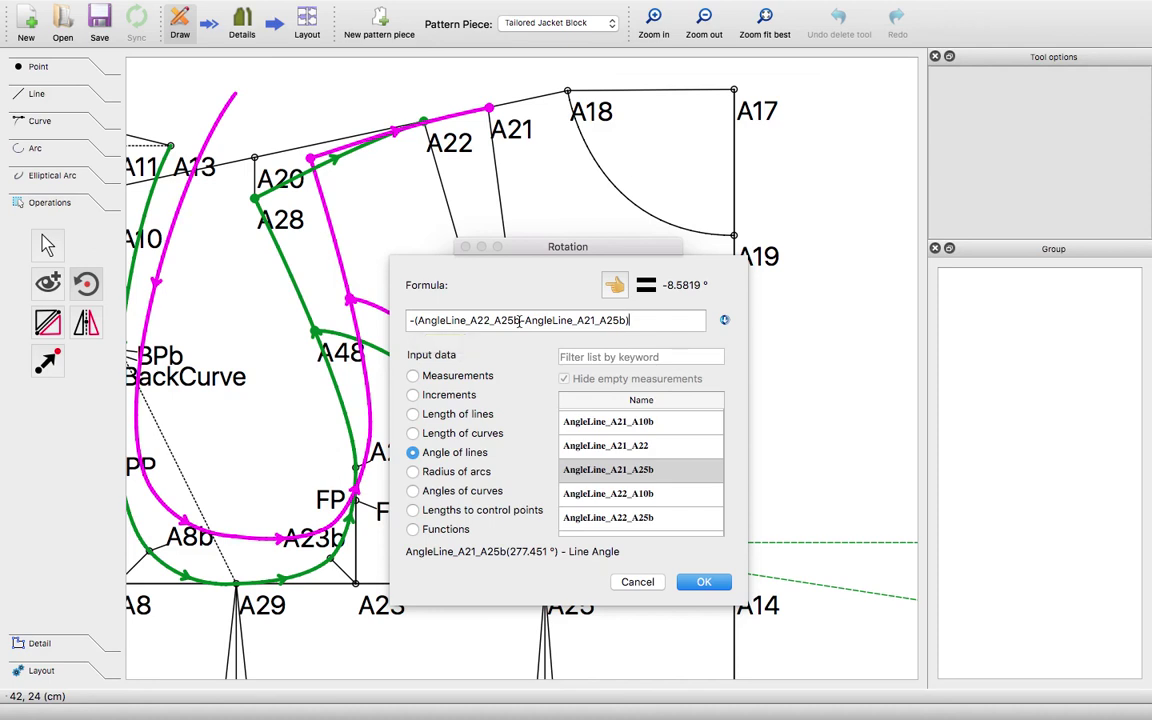
Step: Apply the -8.5819° rotation, creating copies A28a1, A48a1 and A22a1
click(710, 583)
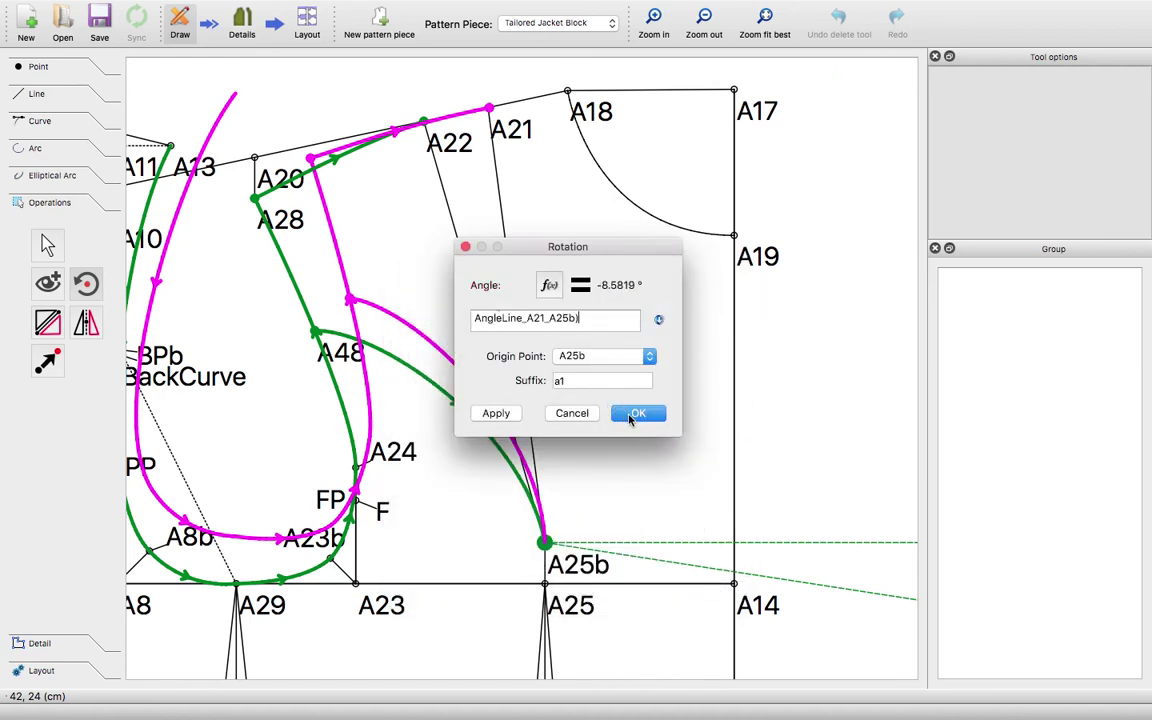
click(636, 413)
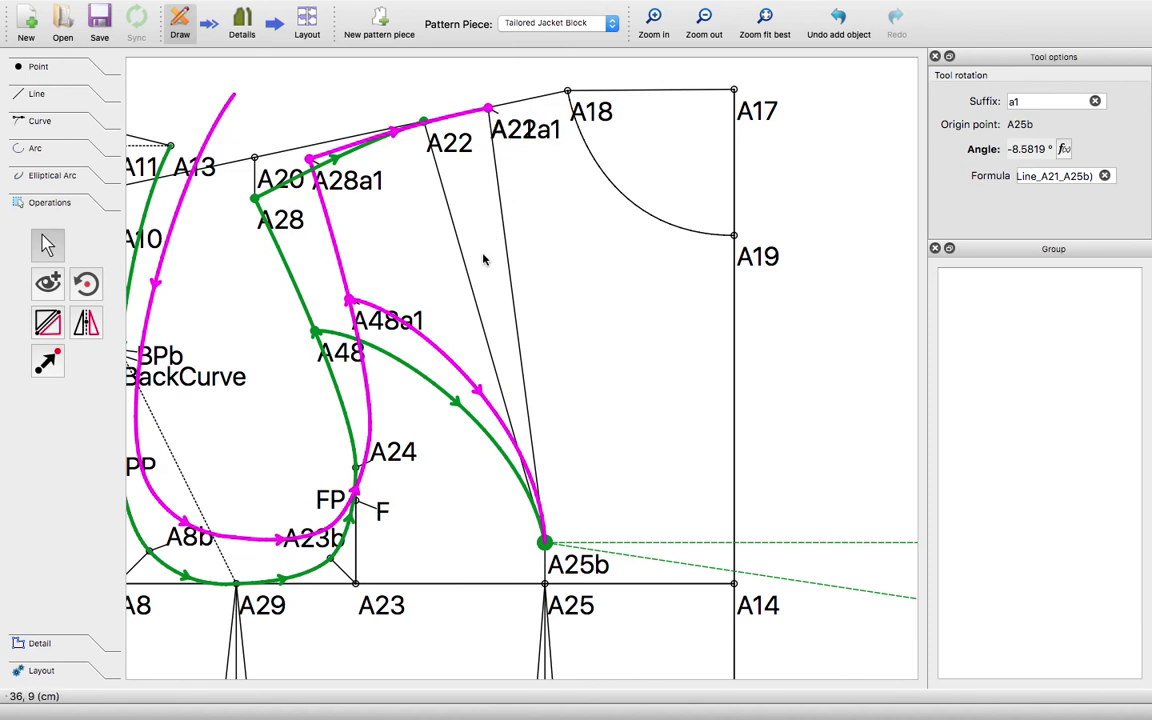
click(489, 290)
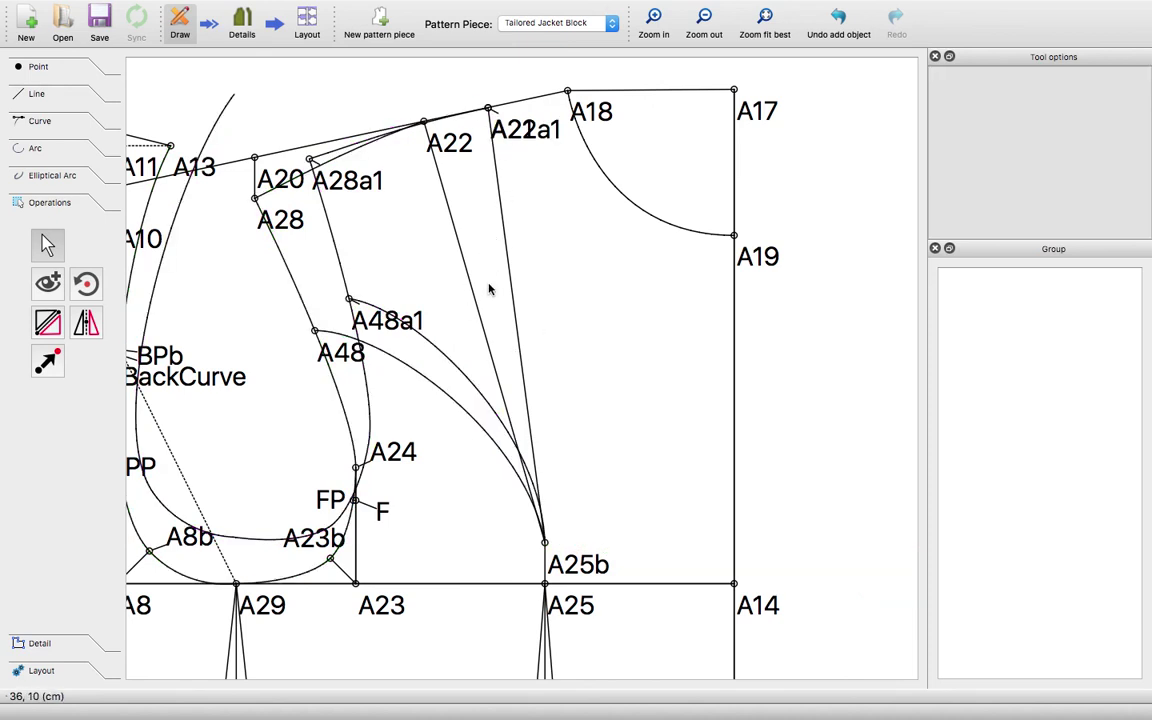